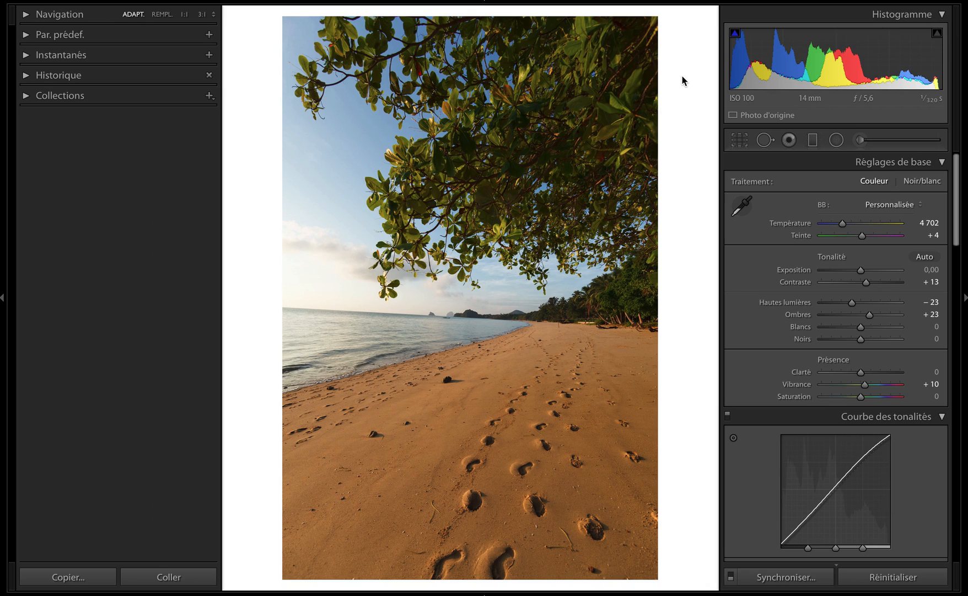
Straighten the beach photo's sloping horizon by rotating it in the Crop tool to an angle of −3.28
left_click(183, 14)
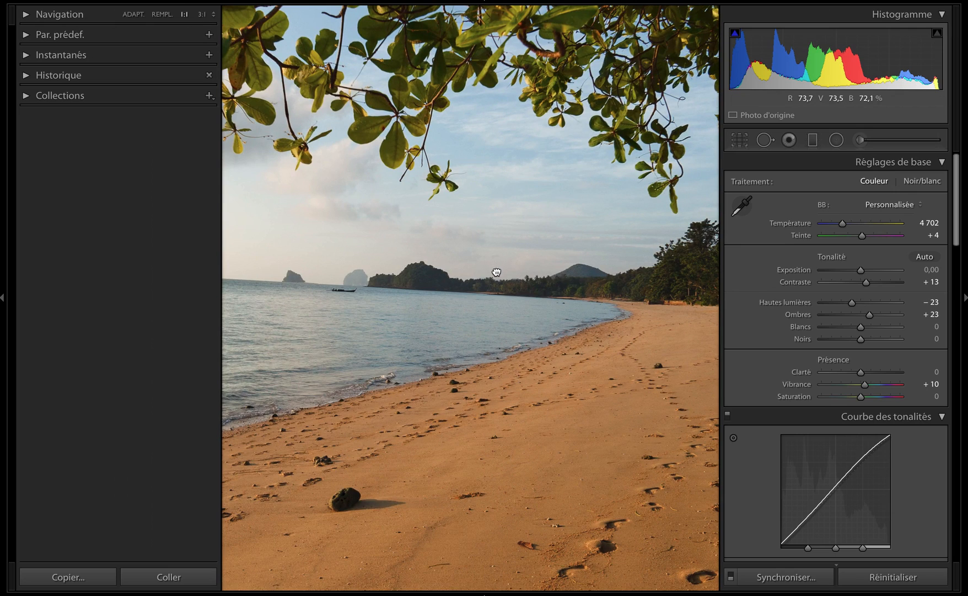
left_click_drag(496, 271, 871, 15)
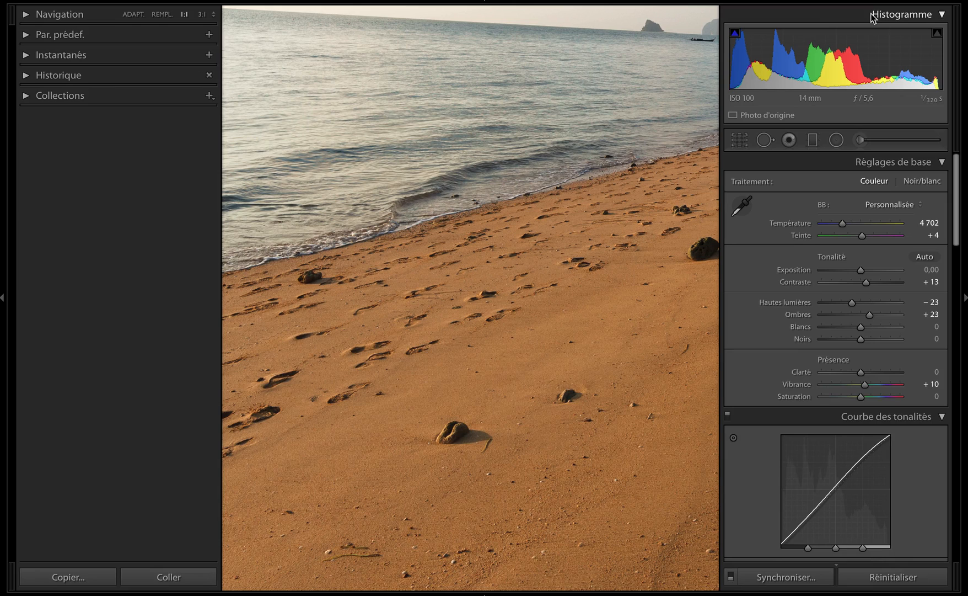
left_click(480, 245)
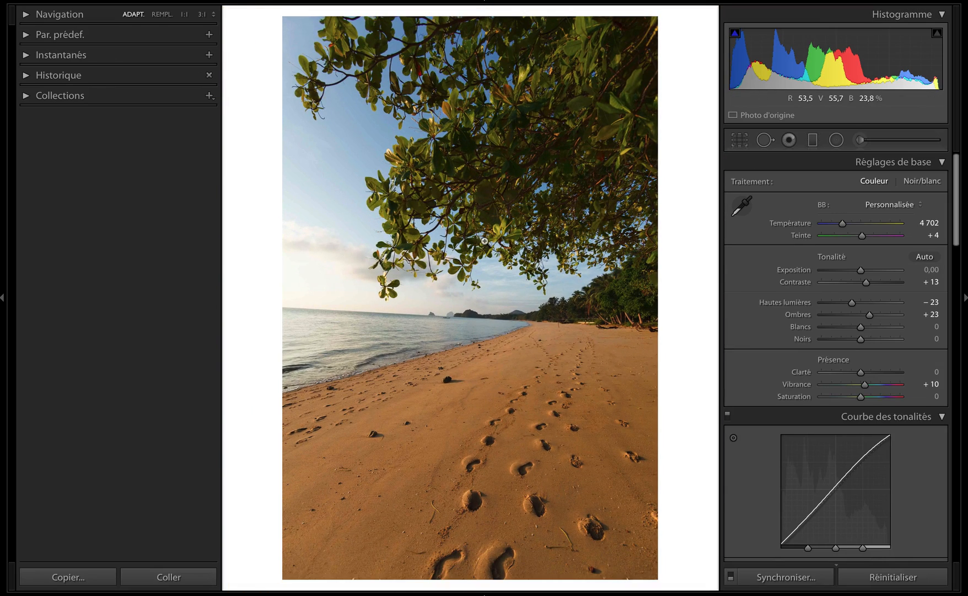
left_click(740, 141)
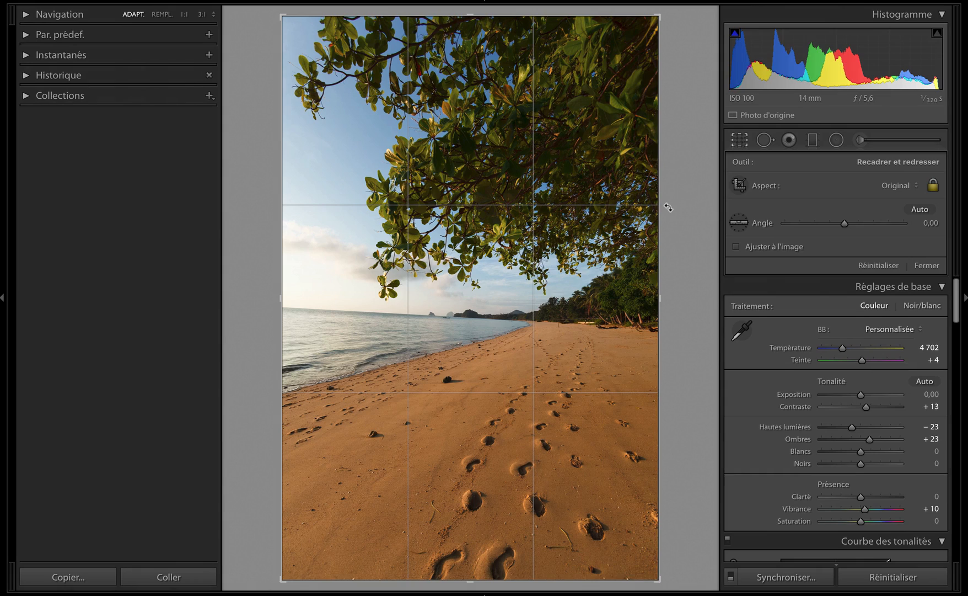
left_click_drag(668, 207, 669, 206)
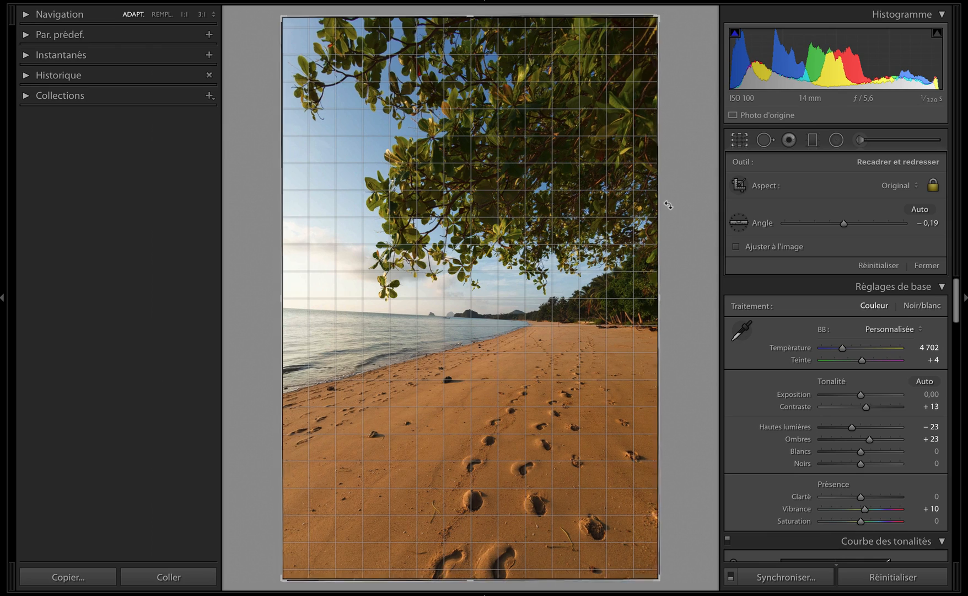
mouse_move(668, 207)
left_mouse_down()
mouse_move(671, 175)
mouse_move(670, 219)
left_mouse_up()
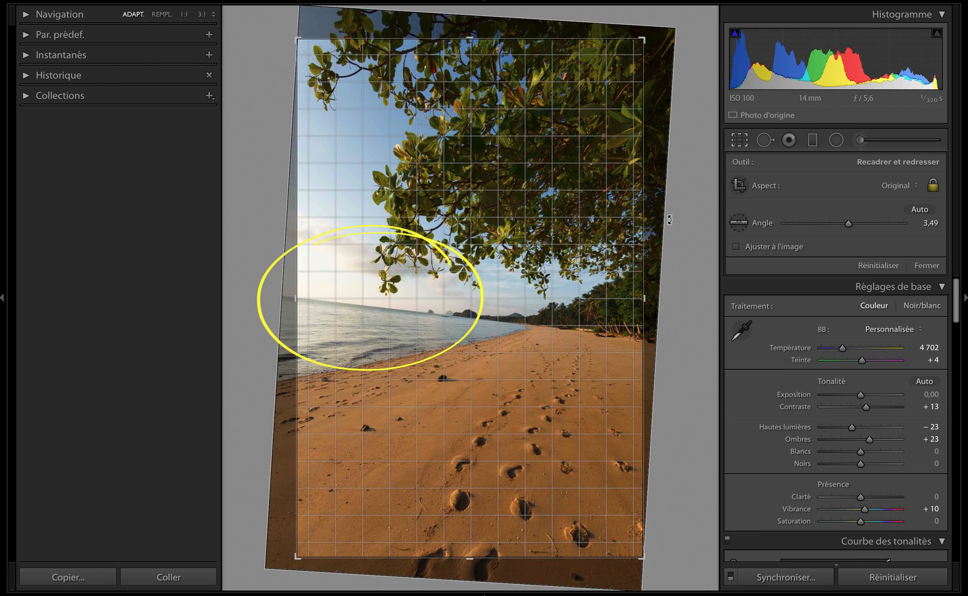
left_click_drag(670, 219, 671, 192)
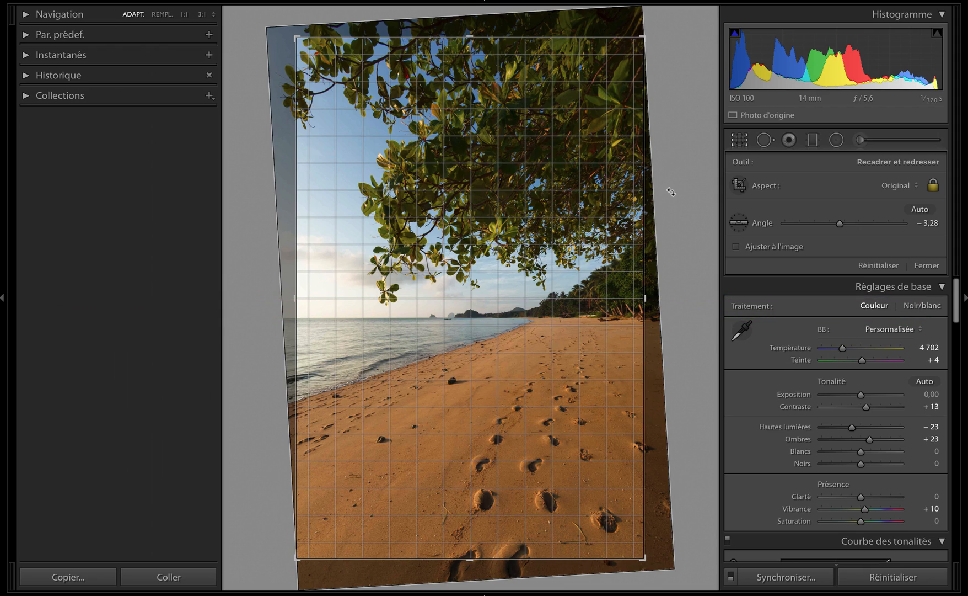
left_click_drag(671, 192, 672, 192)
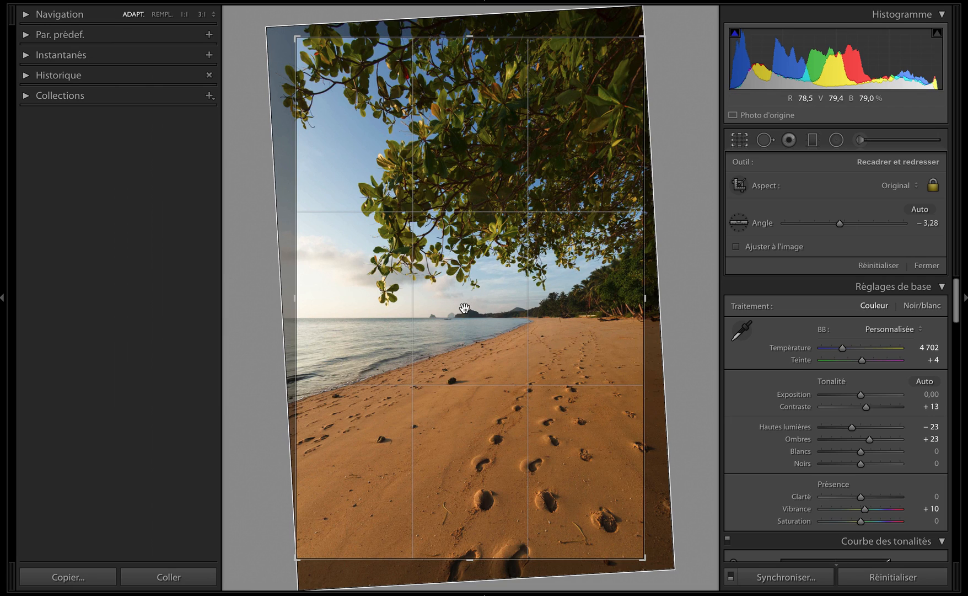
Reposition the beach photo slightly upward inside its crop frame and apply the crop
mouse_move(465, 309)
left_mouse_down()
mouse_move(467, 270)
mouse_move(468, 336)
mouse_move(475, 254)
mouse_move(472, 319)
left_mouse_up()
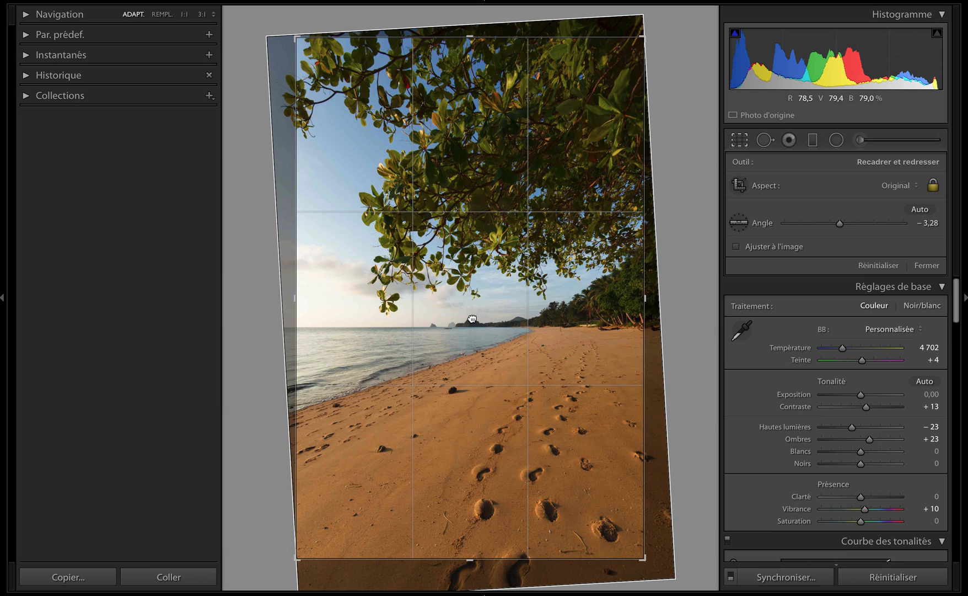
left_click_drag(472, 319, 478, 257)
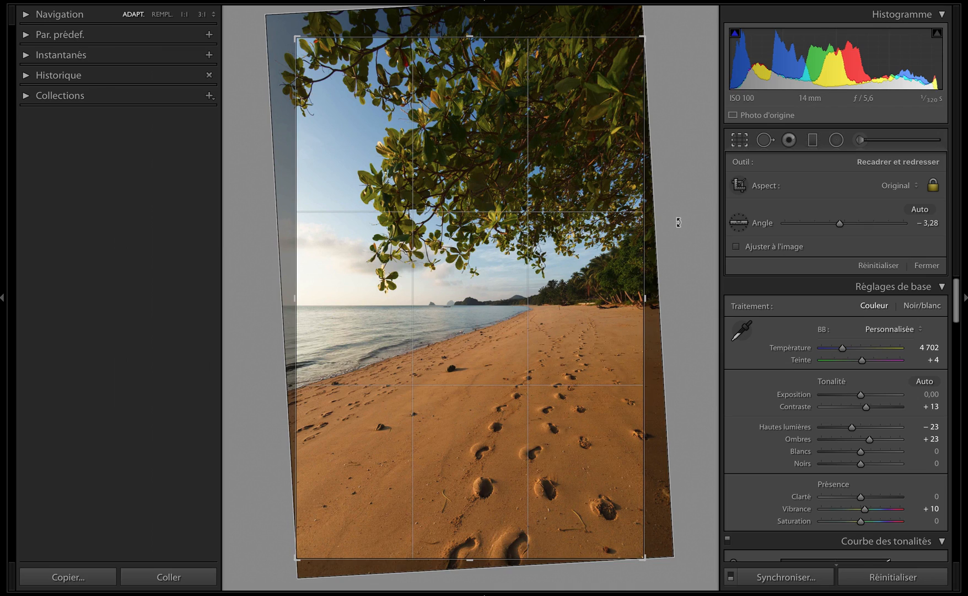
left_click(925, 265)
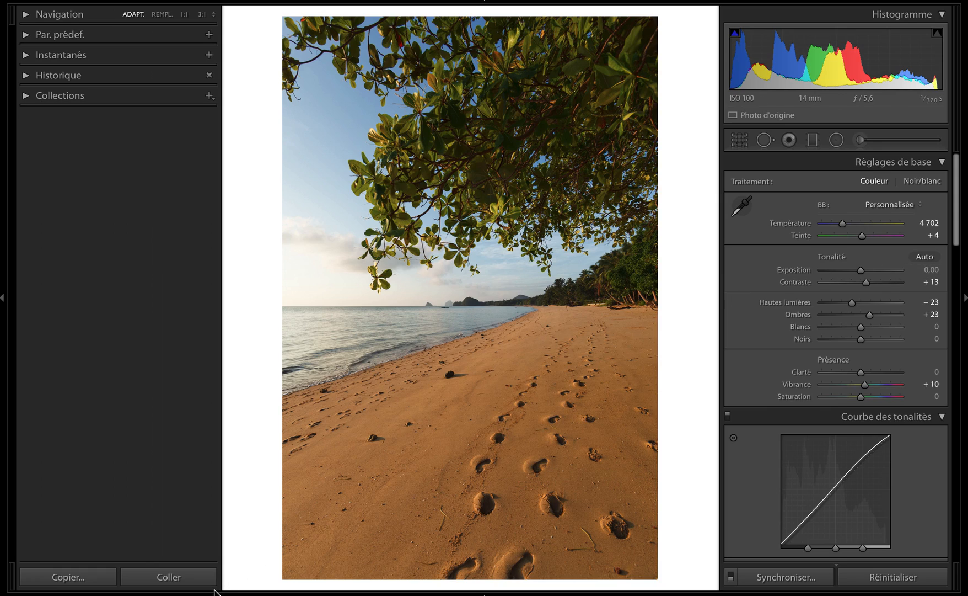
Switch to the sunset seascape photo with the two rocks and compare its lens profile correction off and on, leaving it enabled
mouse_move(214, 592)
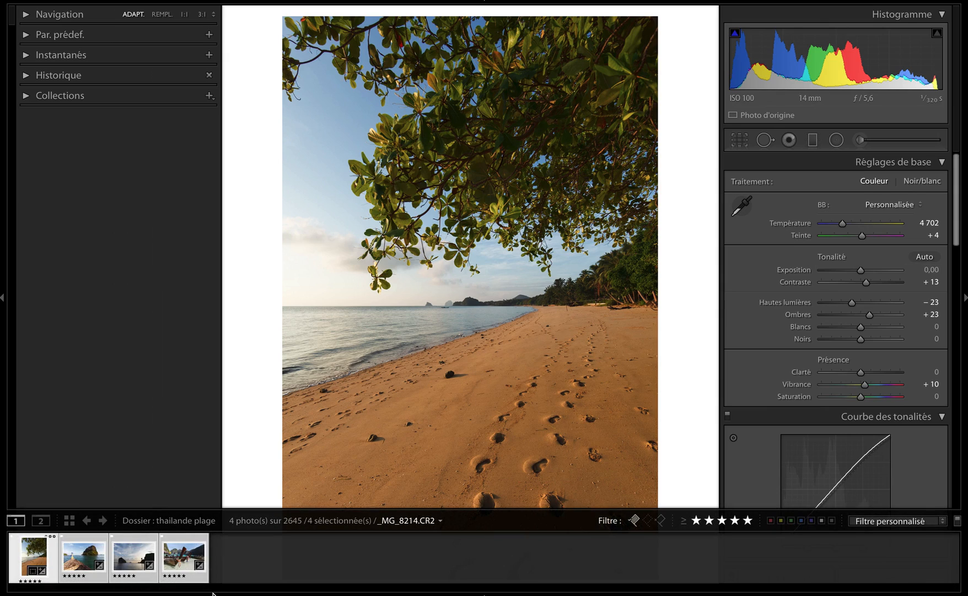
left_click(137, 565)
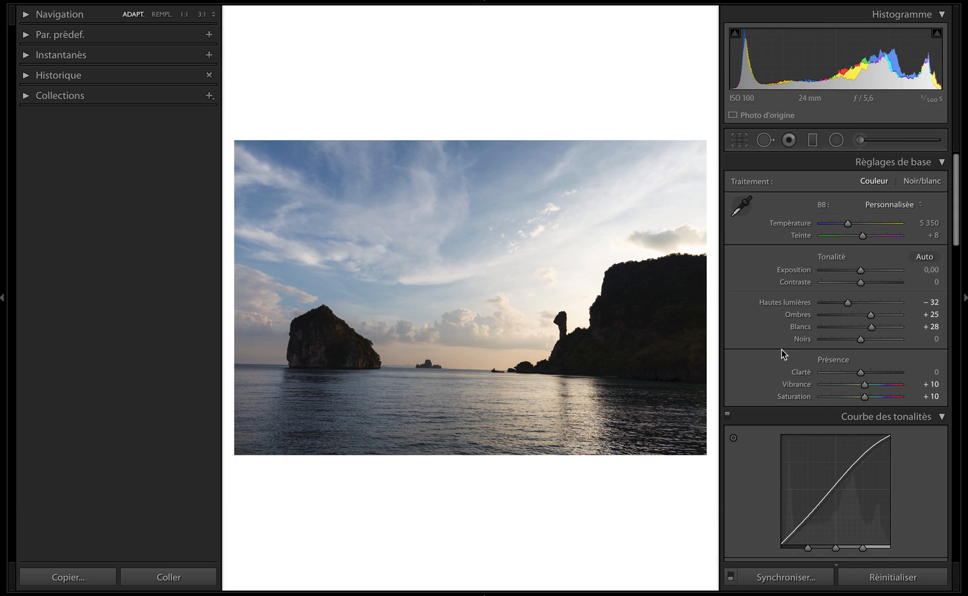
scroll(782, 353, "down", 15)
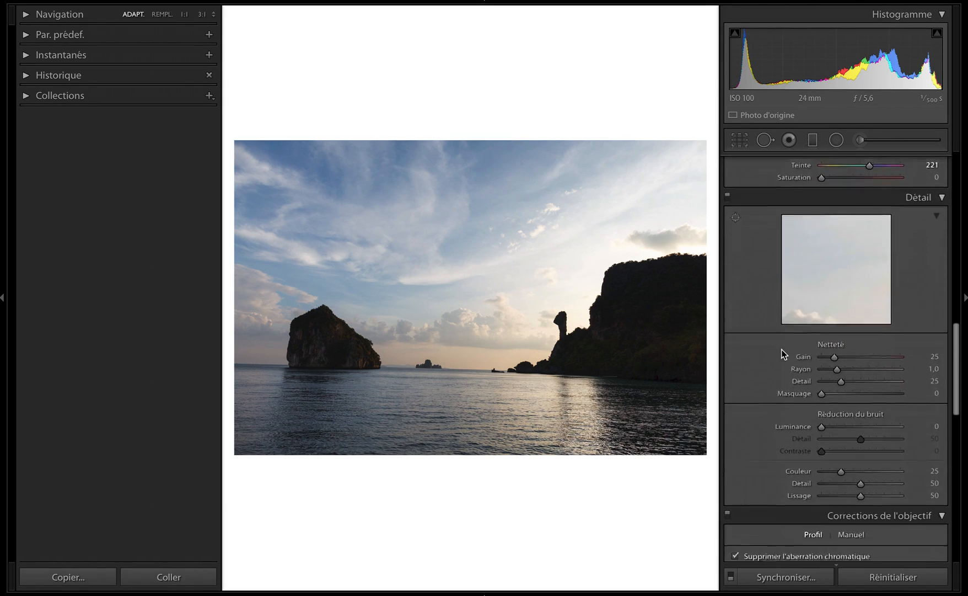
scroll(781, 351, "down", 6)
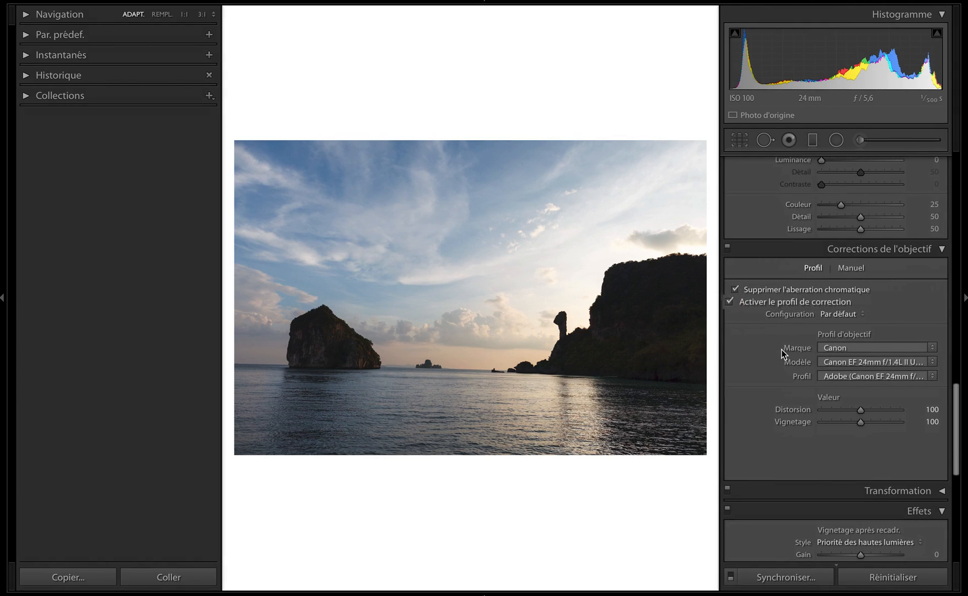
left_click(735, 302)
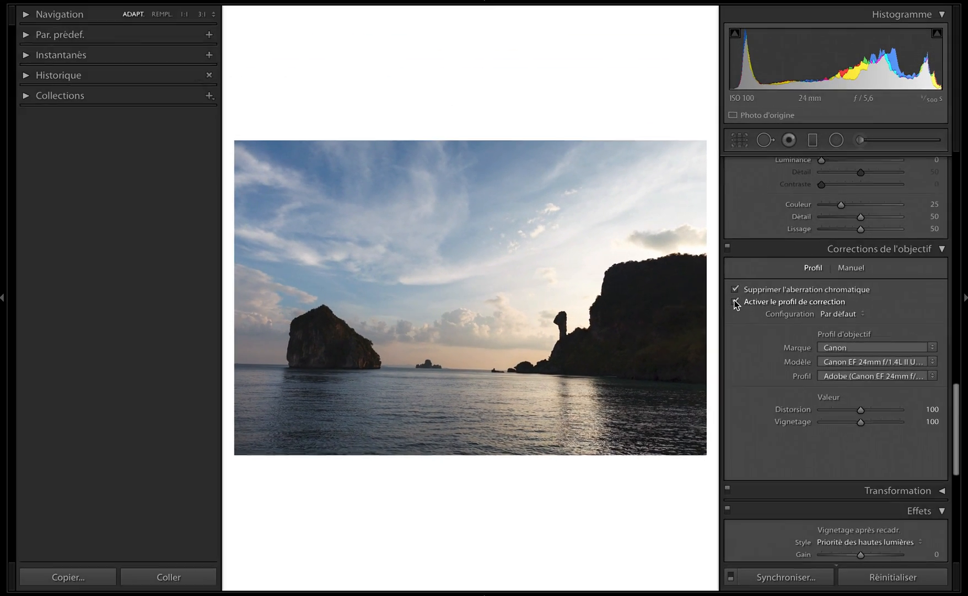
left_click(736, 302)
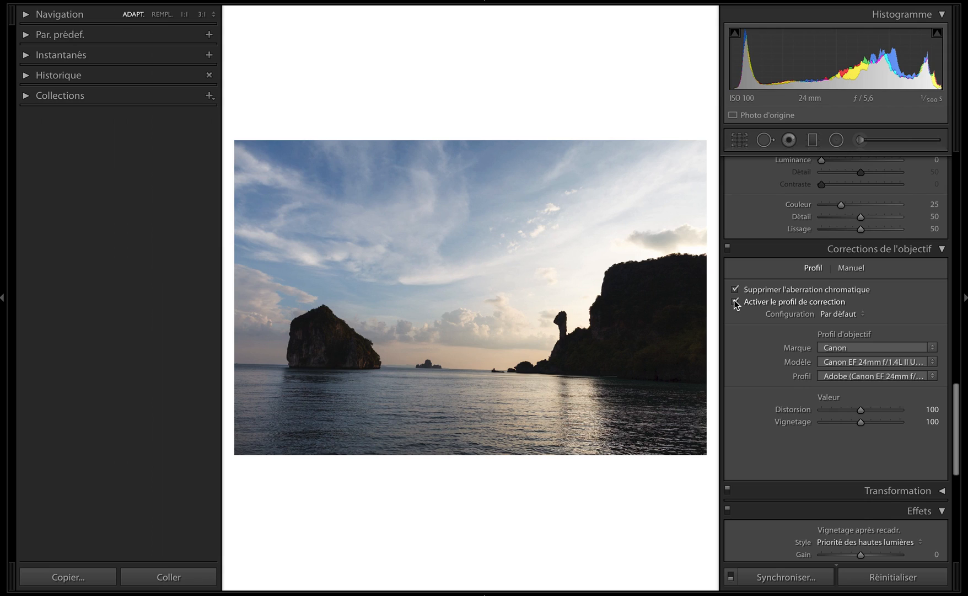
left_click(735, 302)
Start cropping the seascape photo, try rotating it to an angle of −1.67 and undo the rotation
left_click(466, 370)
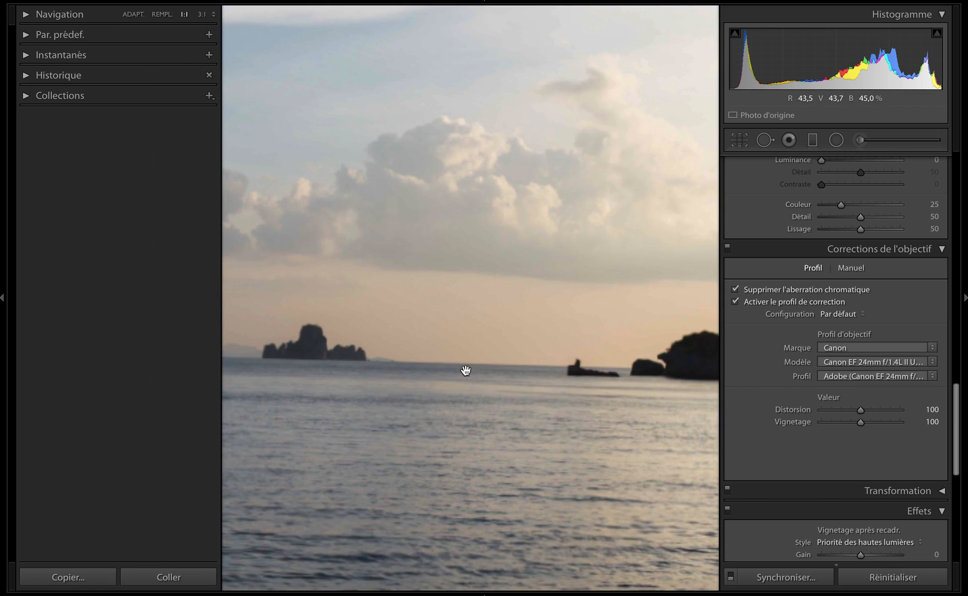
mouse_move(471, 413)
left_mouse_down()
mouse_move(476, 258)
mouse_move(469, 56)
mouse_move(461, 46)
left_mouse_up()
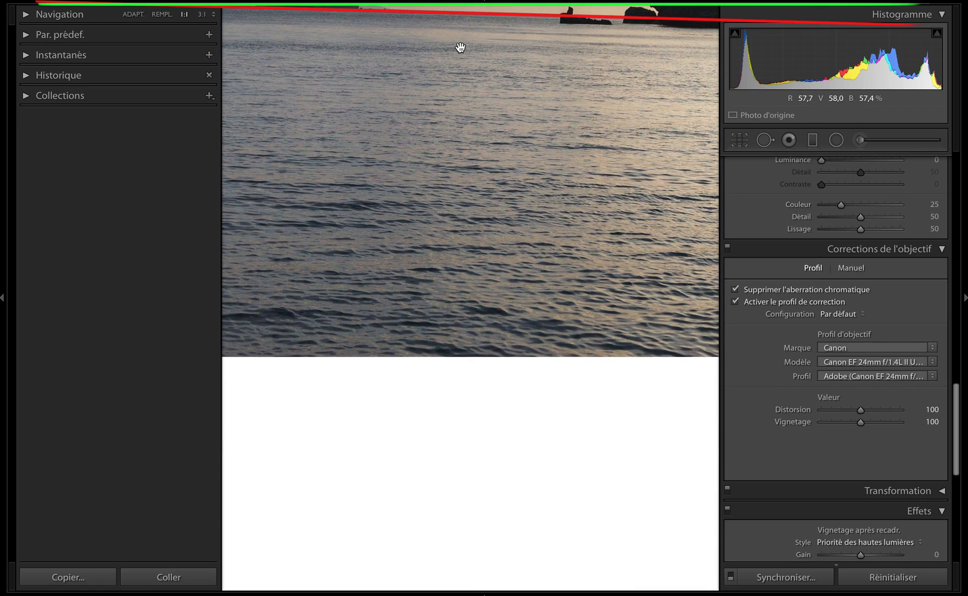
left_click(460, 47)
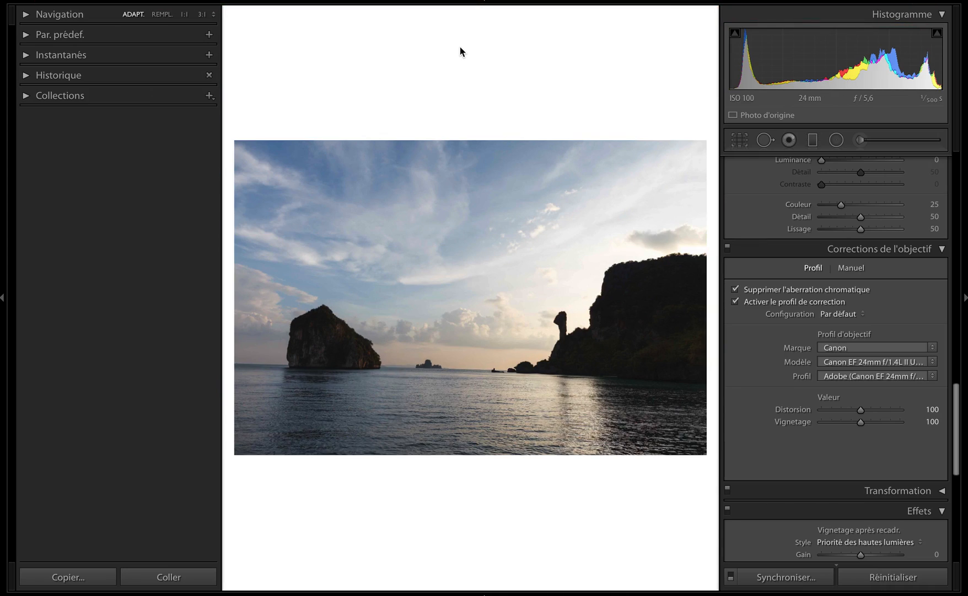
left_click(739, 141)
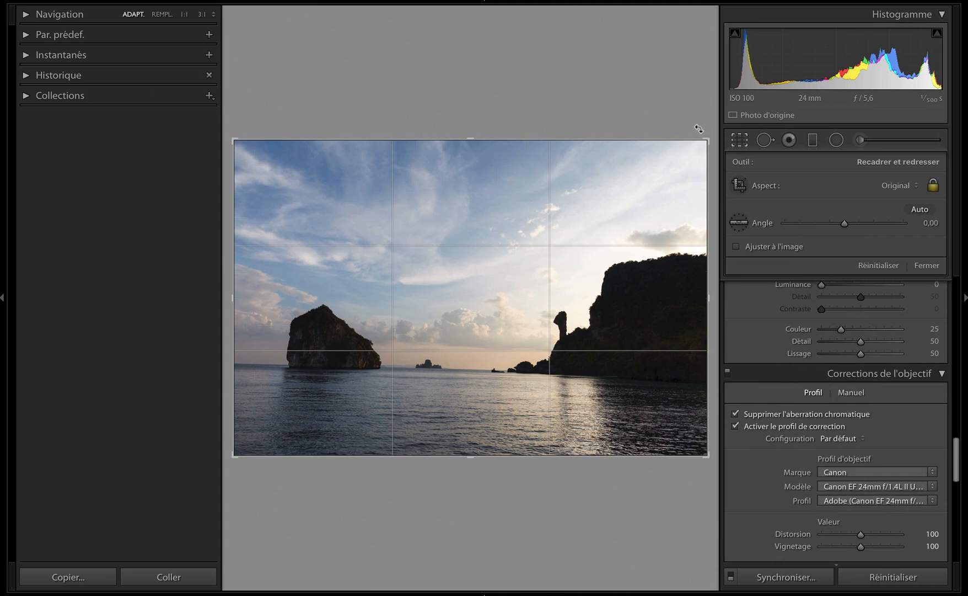
mouse_move(698, 128)
left_mouse_down()
mouse_move(686, 121)
mouse_move(708, 125)
mouse_move(691, 124)
left_mouse_up()
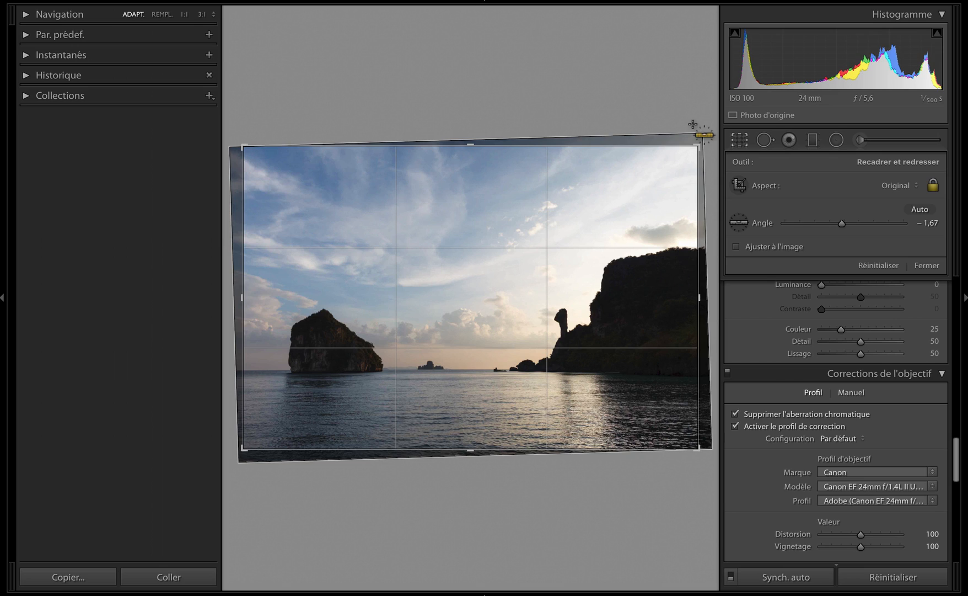
key("ctrl+z")
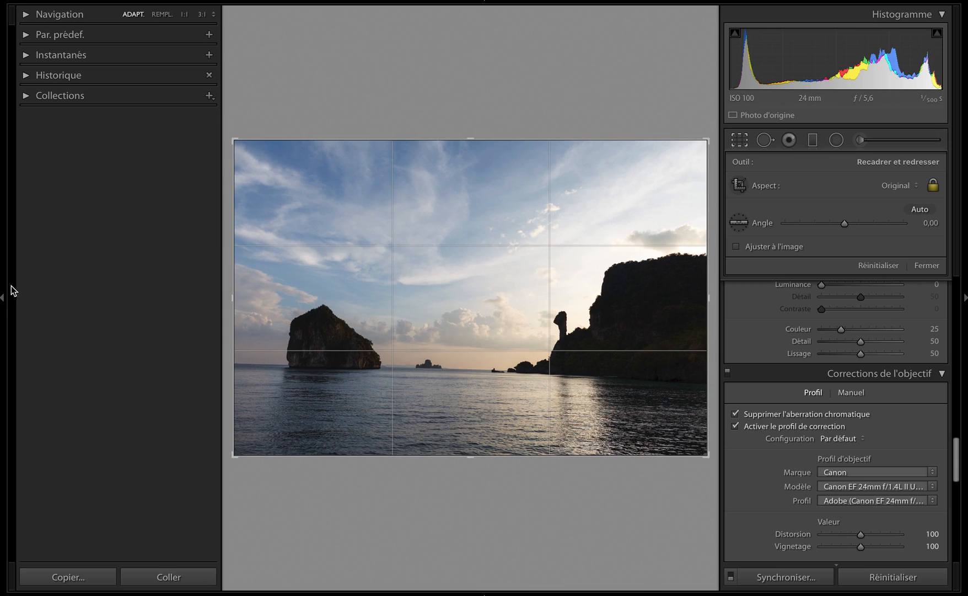
Hide both side panels to enlarge the seascape and straighten its horizon to an angle of −1.47
left_click(2, 302)
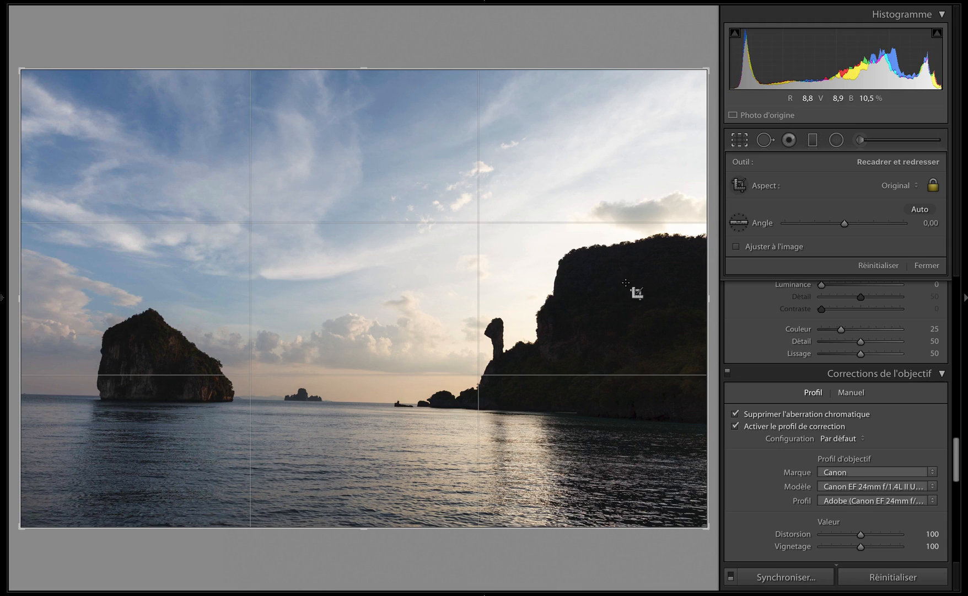
left_click(965, 300)
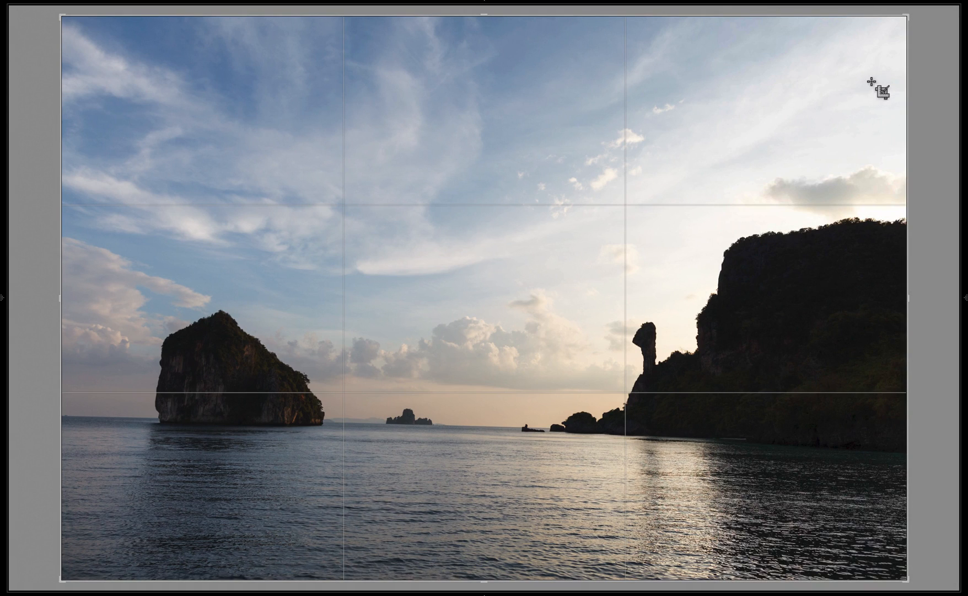
left_click_drag(918, 83, 912, 71)
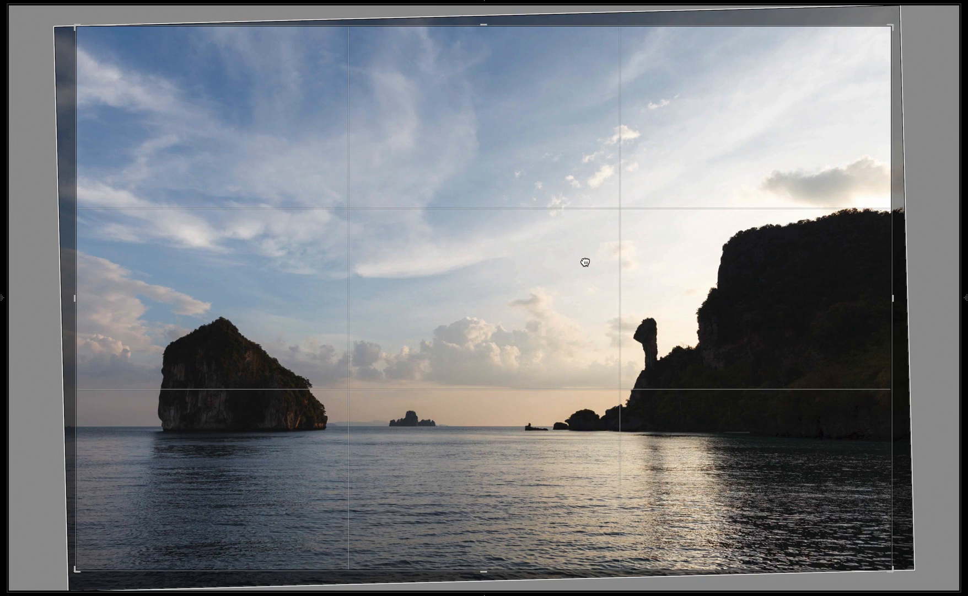
Shift the seascape to the right inside its crop frame and apply the crop with both side panels shown again
left_click_drag(584, 262, 559, 261)
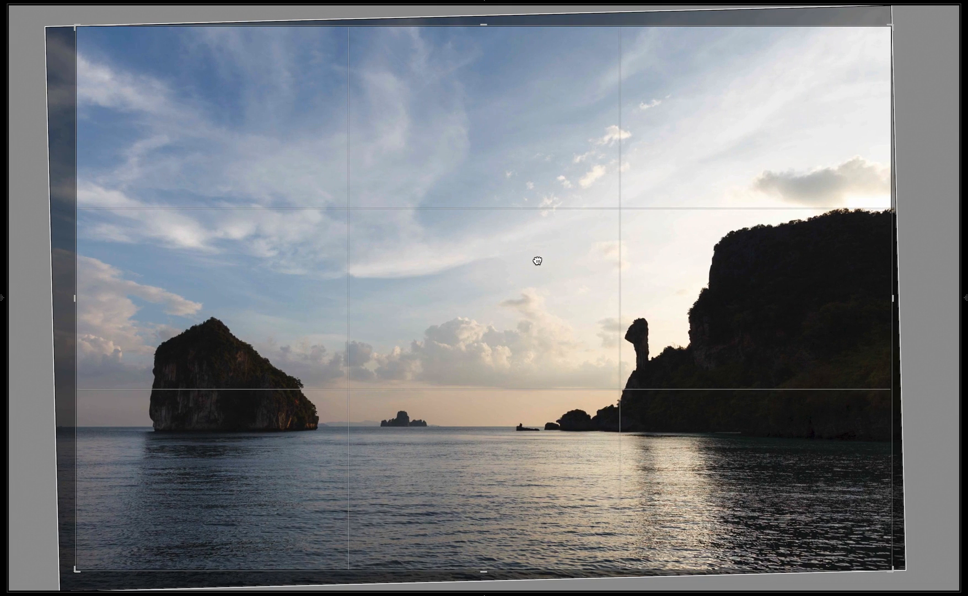
mouse_move(536, 259)
left_mouse_down()
mouse_move(626, 258)
mouse_move(530, 260)
left_mouse_up()
left_click_drag(534, 259, 640, 253)
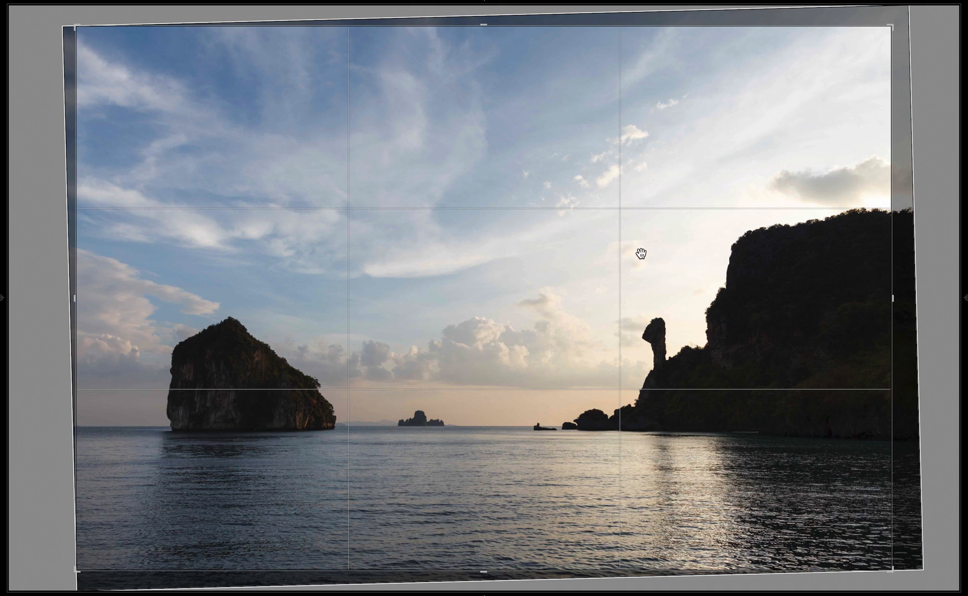
left_click(2, 304)
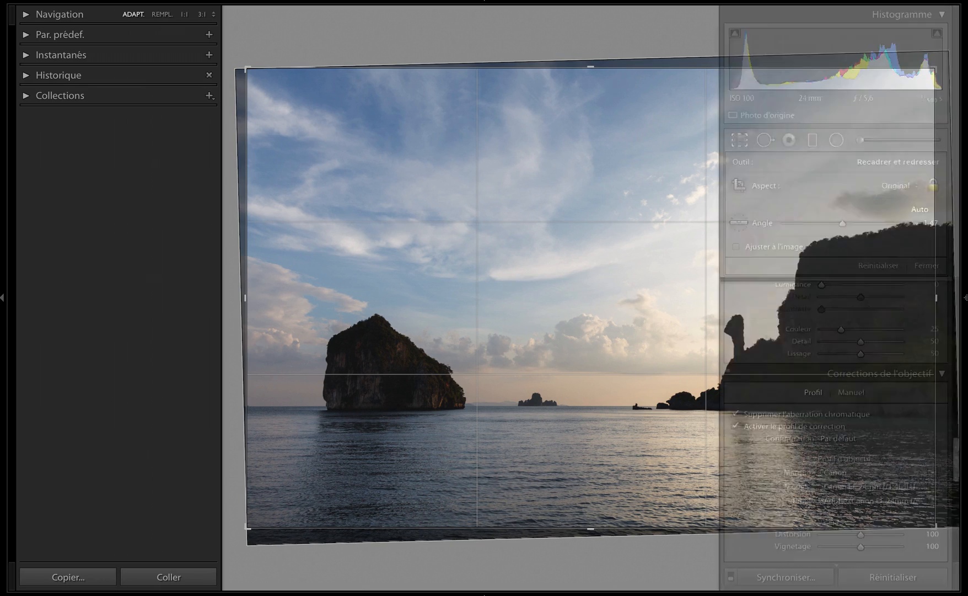
left_click(965, 297)
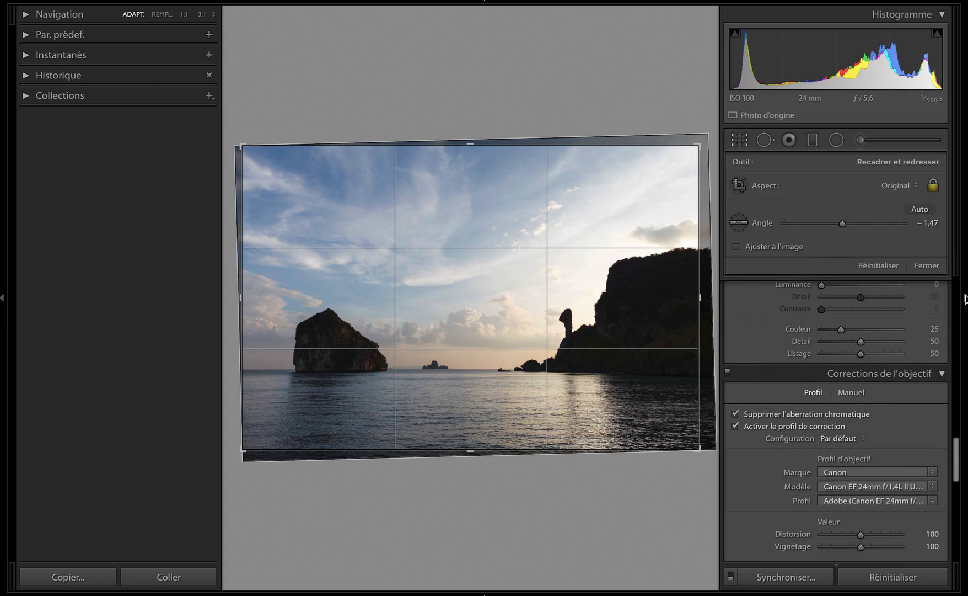
left_click(931, 267)
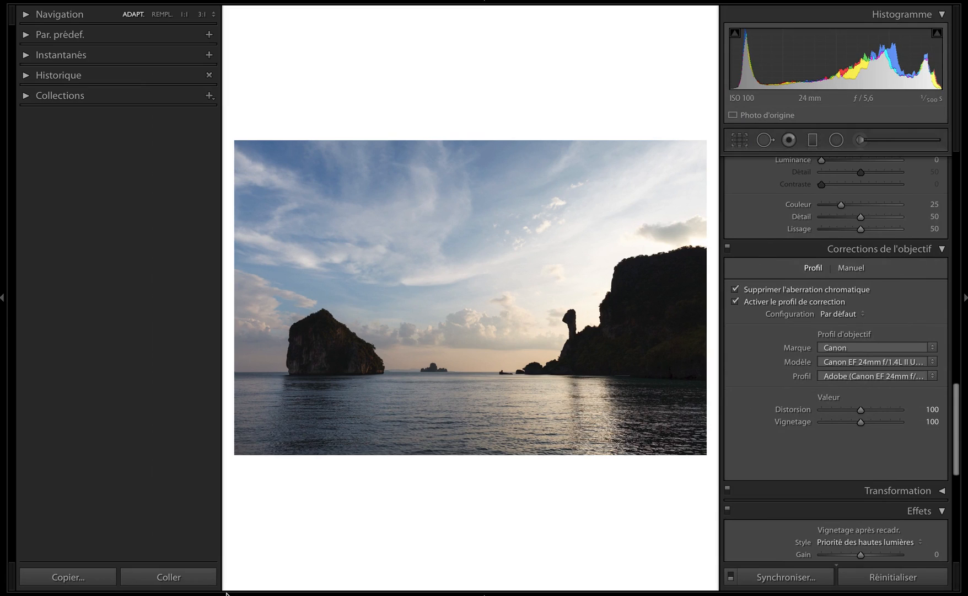
Switch to the photo of the wooden boat bow and island, start the Crop tool and hide the side panels
mouse_move(228, 592)
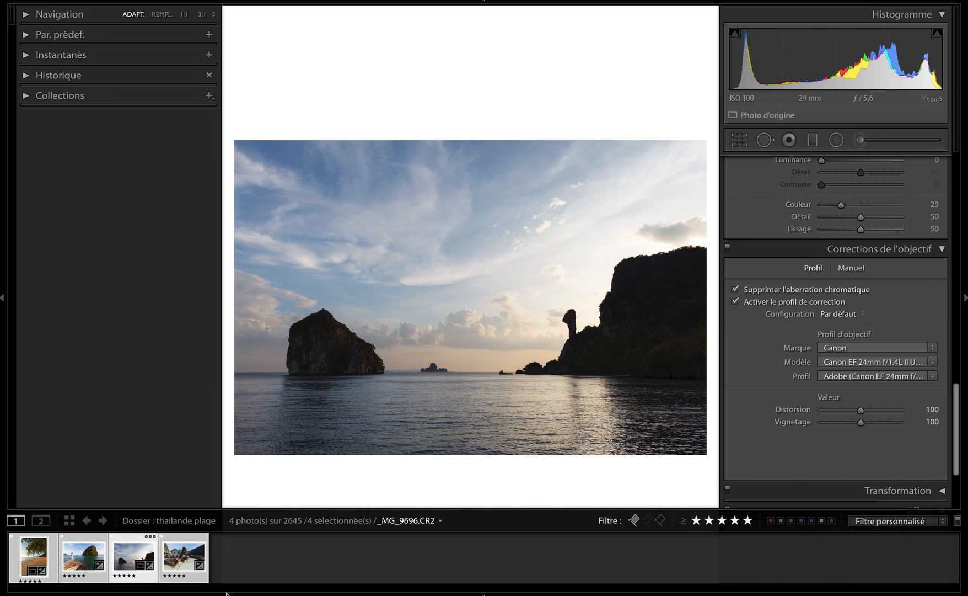
left_click(78, 562)
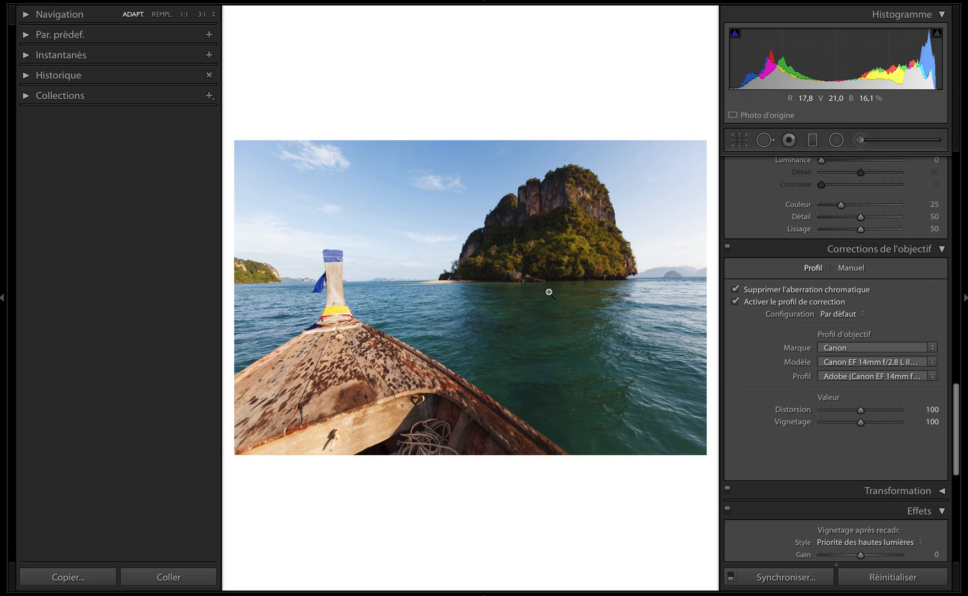
left_click(740, 141)
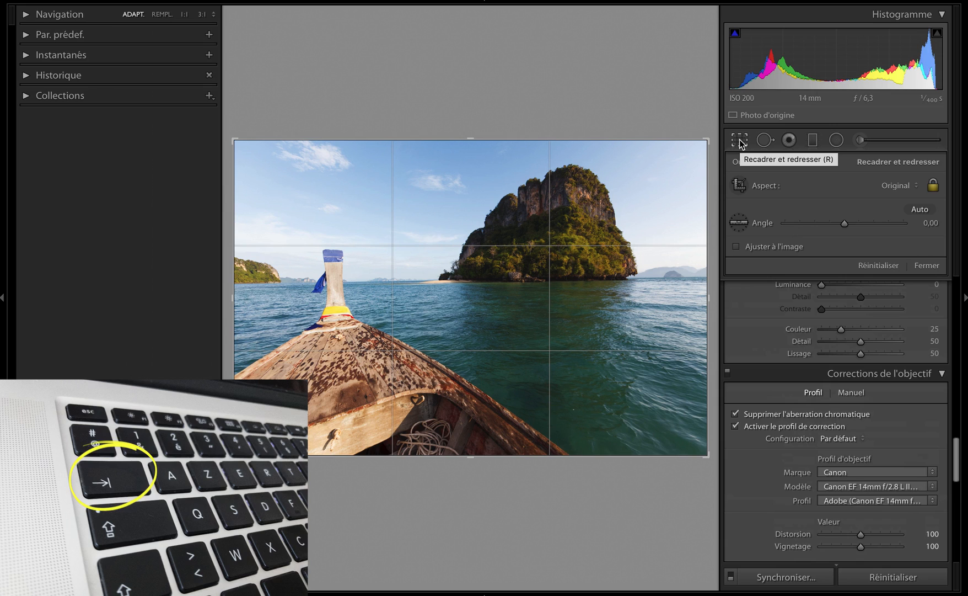
key("Tab")
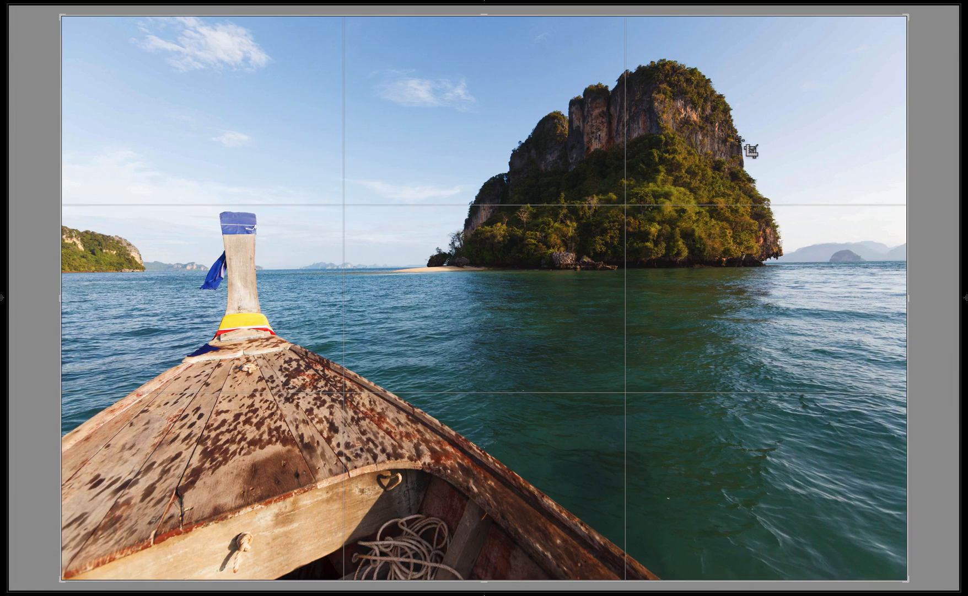
key("Tab")
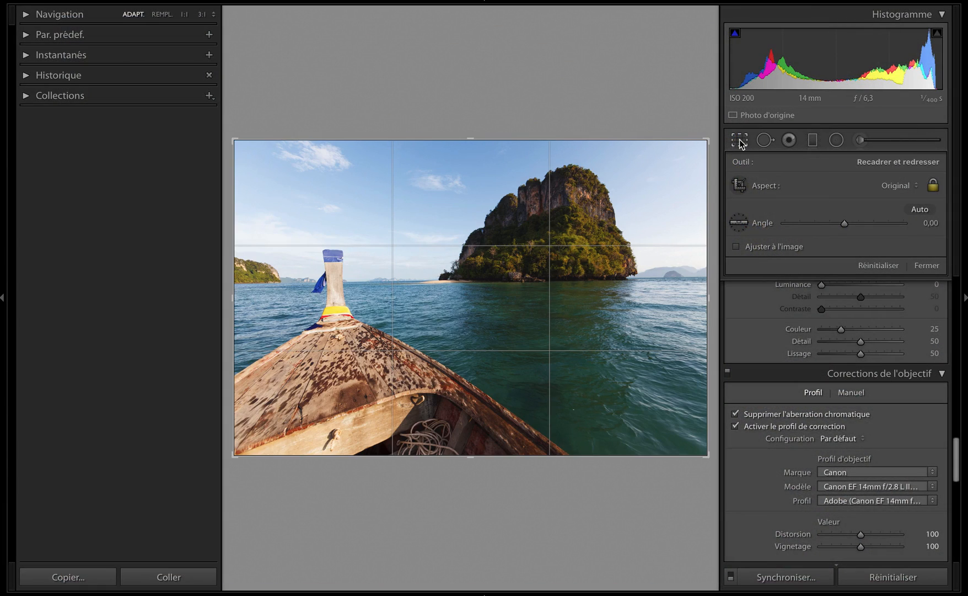
key("Tab")
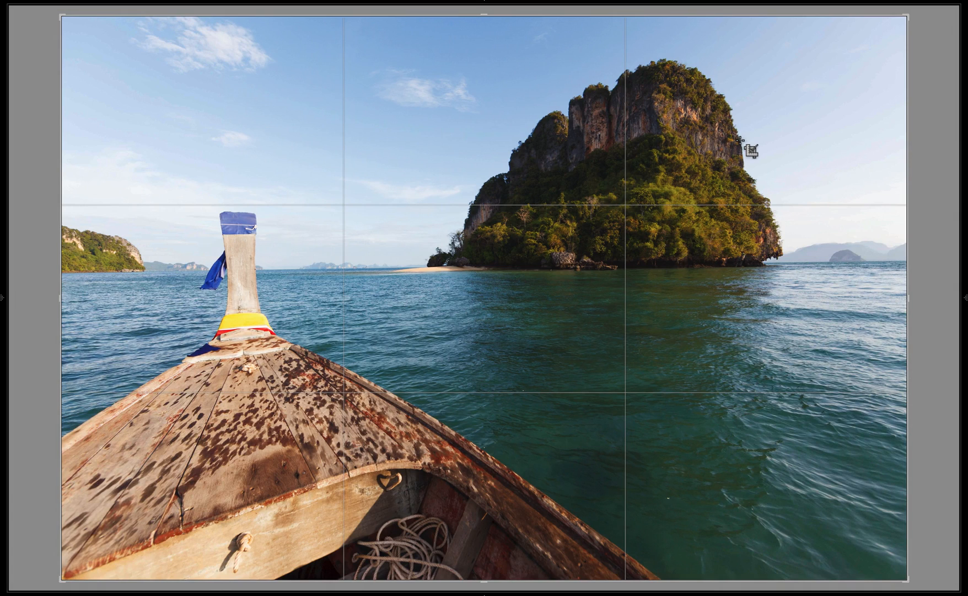
key("Tab")
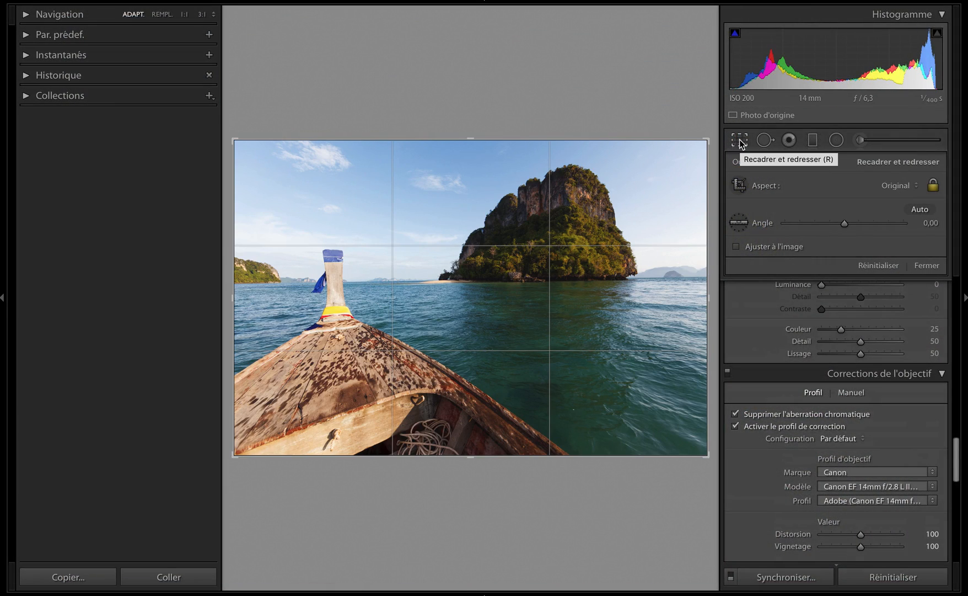
key("Tab")
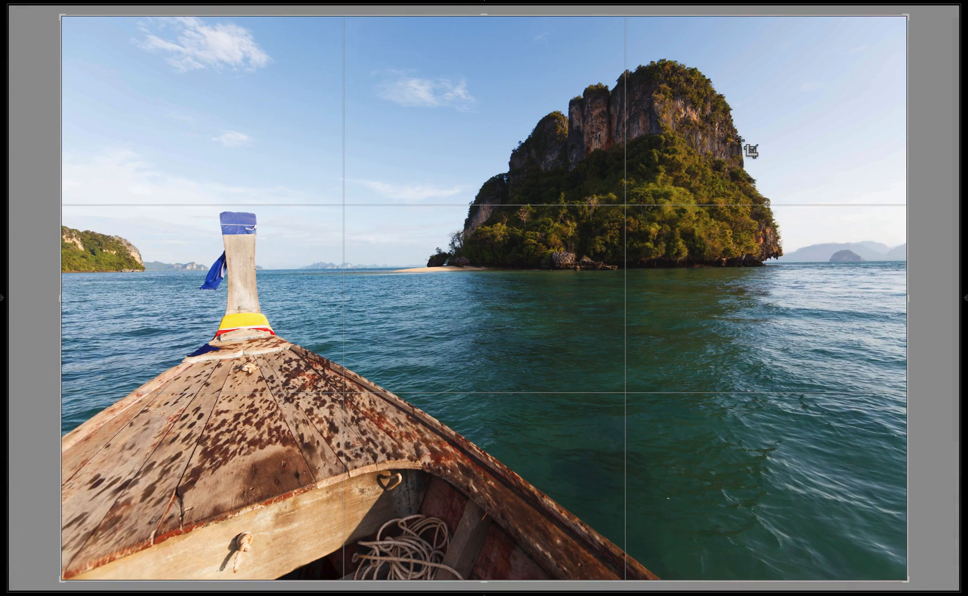
Try rotating the boat photo slightly clockwise to level its horizon, and undo the rotation
mouse_move(918, 201)
left_mouse_down()
mouse_move(919, 187)
mouse_move(917, 215)
mouse_move(917, 191)
mouse_move(919, 208)
left_mouse_up()
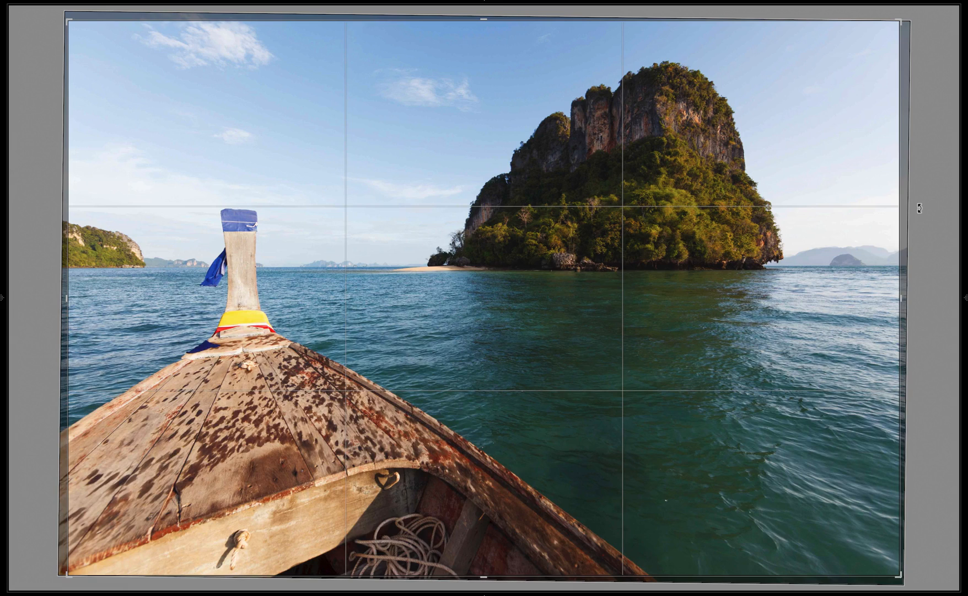
key("ctrl+z")
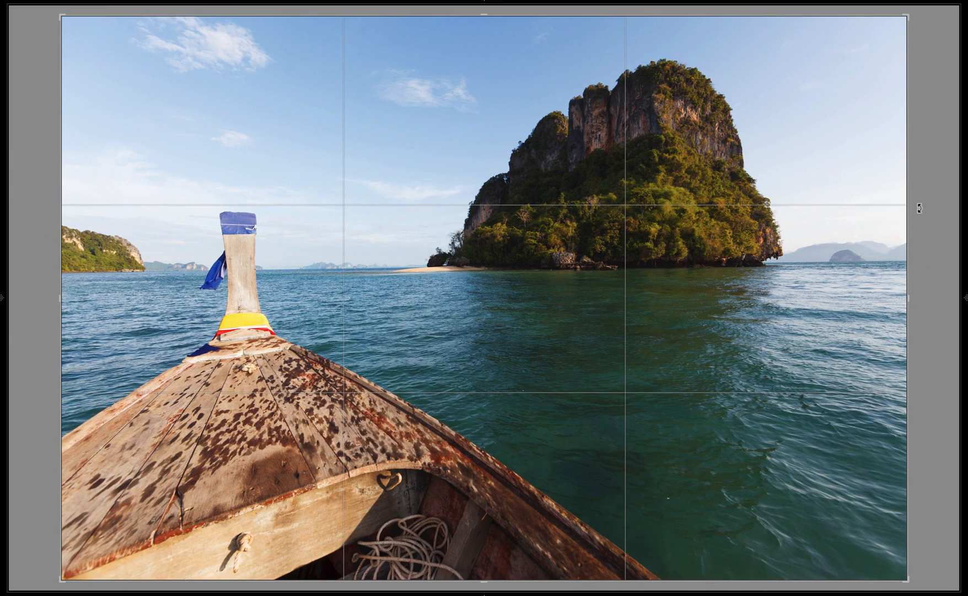
Reveal the crop settings beside the enlarged boat photo and pick up the Straighten tool for its horizon
mouse_move(965, 268)
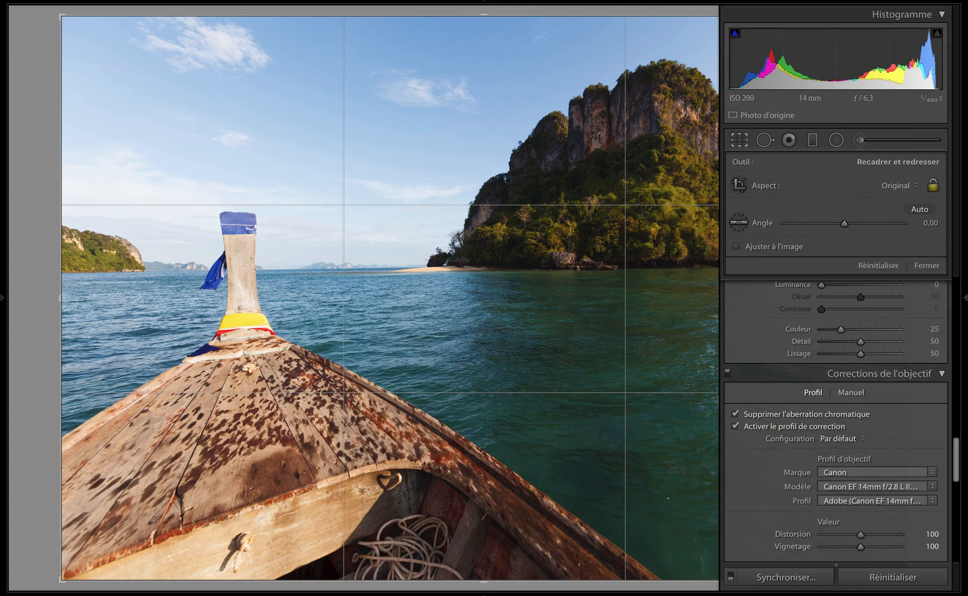
left_click(739, 222)
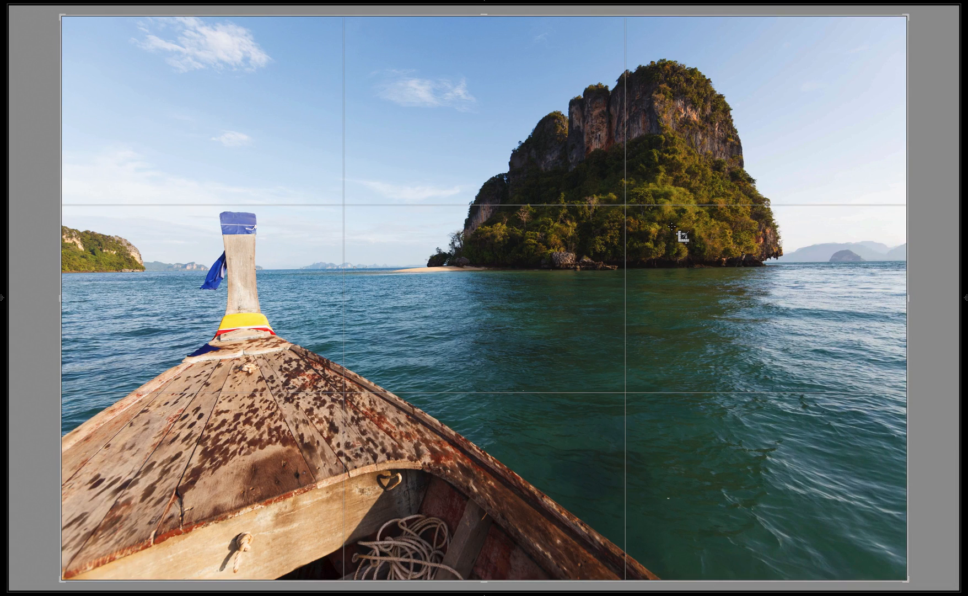